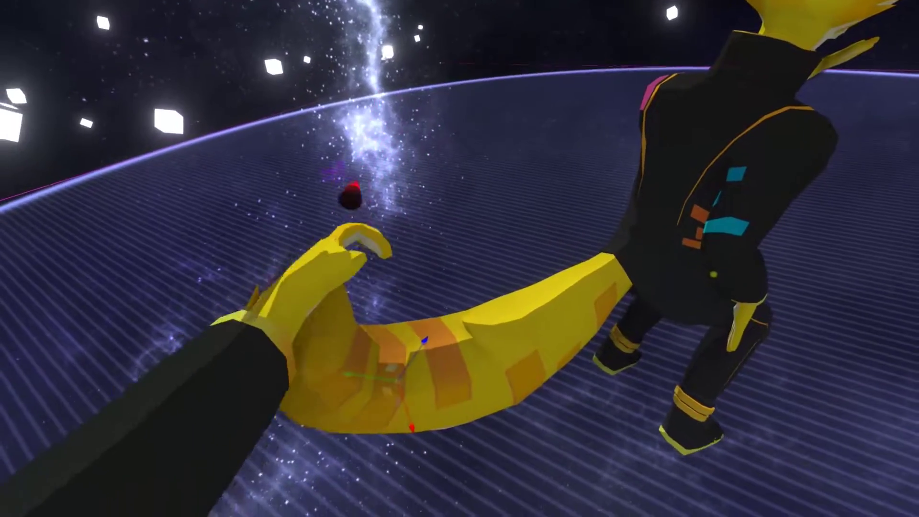
# Attach a DynamicBoneChain component to the avatar's tail slot and set up its bones from the child slots
pyautogui.rightClick(499, 328)
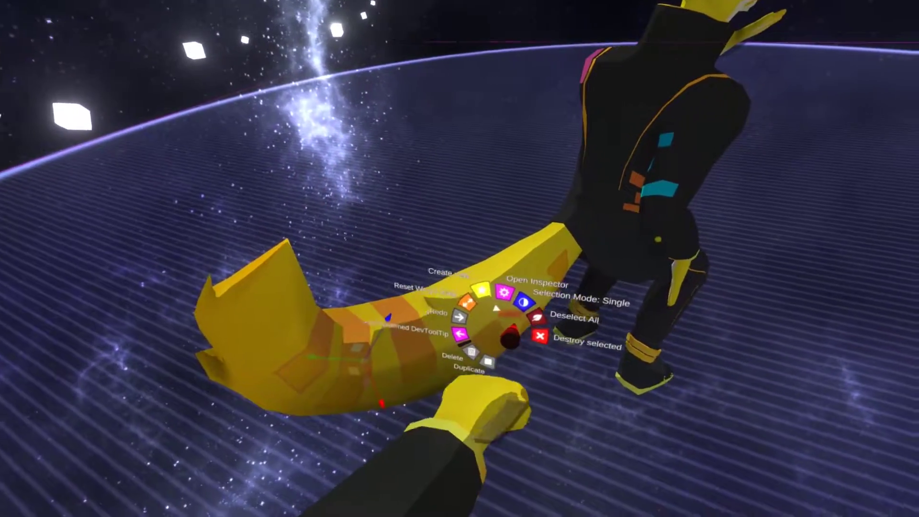
pyautogui.click(504, 293)
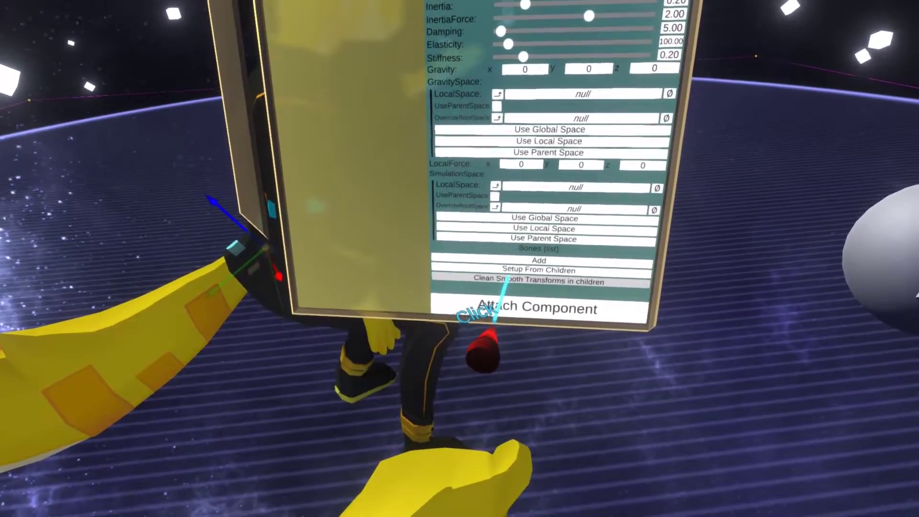
pyautogui.click(511, 277)
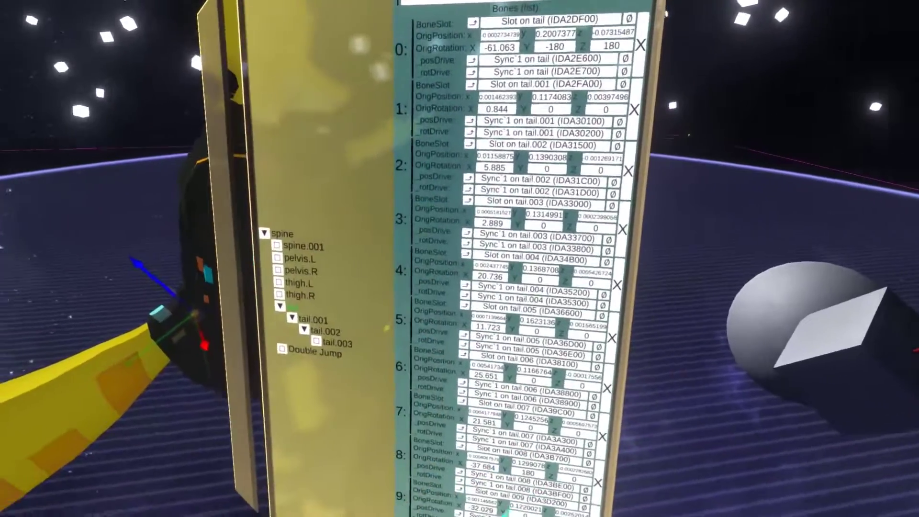
pyautogui.moveTo(443, 218); pyautogui.dragTo(442, 300)
pyautogui.moveTo(445, 402); pyautogui.dragTo(436, 447)
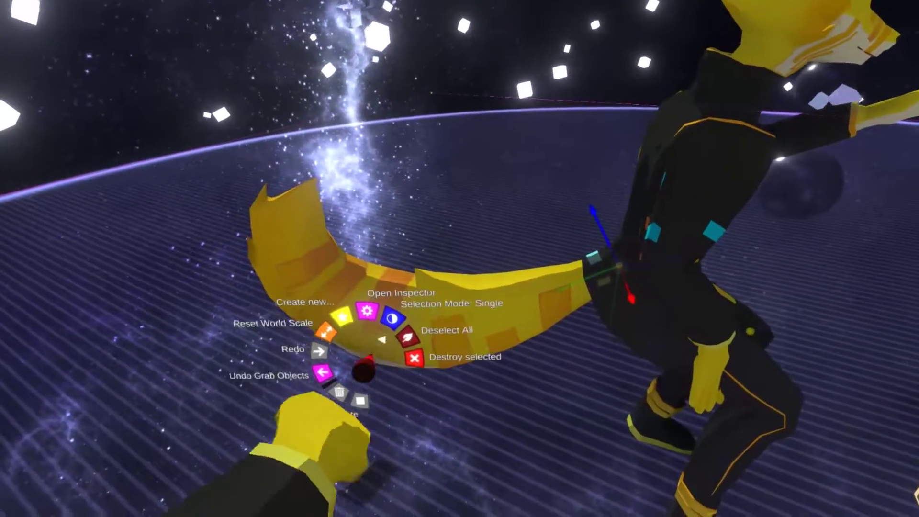
pyautogui.click(407, 337)
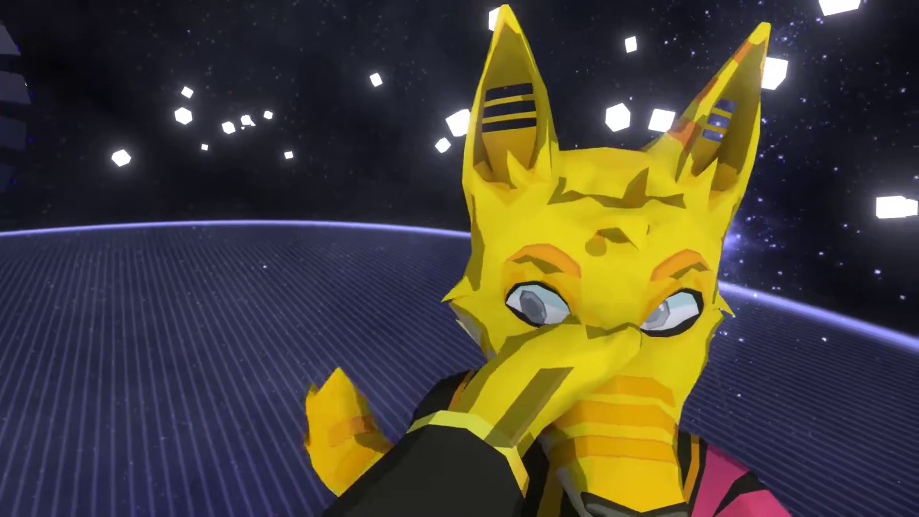
# Open an inspector on the avatar's ear bone, raise its root to the face slot and select ear.L
pyautogui.click(496, 201)
pyautogui.rightClick(359, 331)
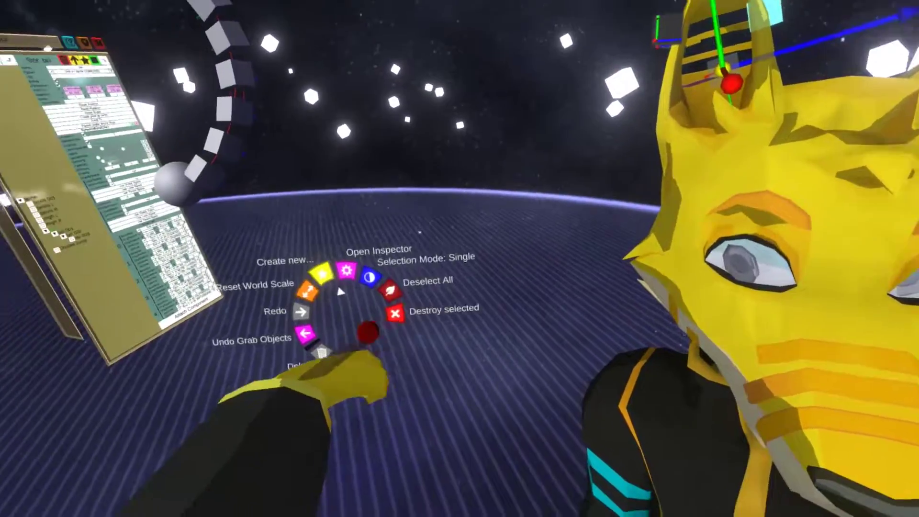
pyautogui.click(410, 233)
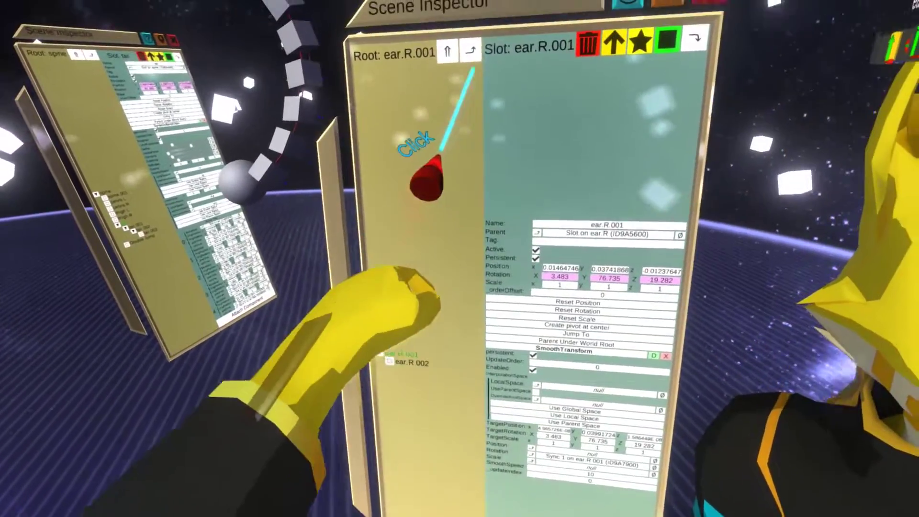
pyautogui.click(425, 20)
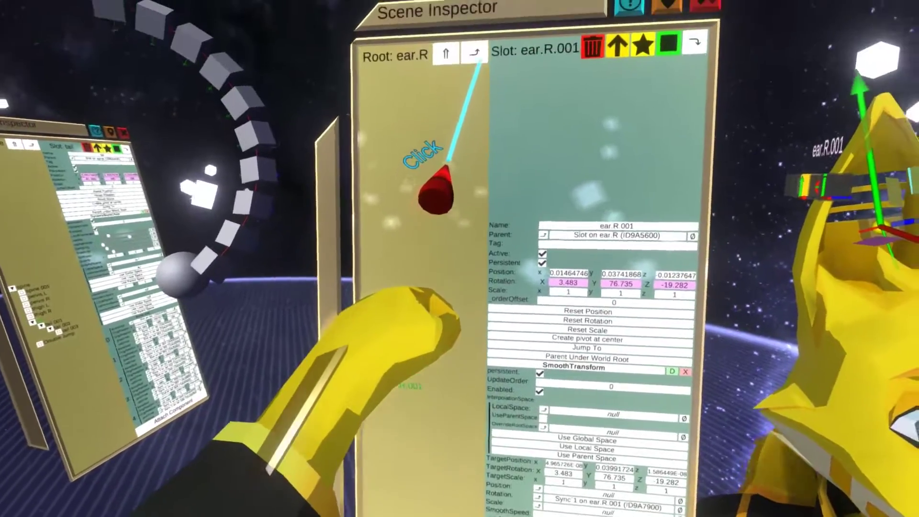
pyautogui.click(449, 53)
pyautogui.click(401, 268)
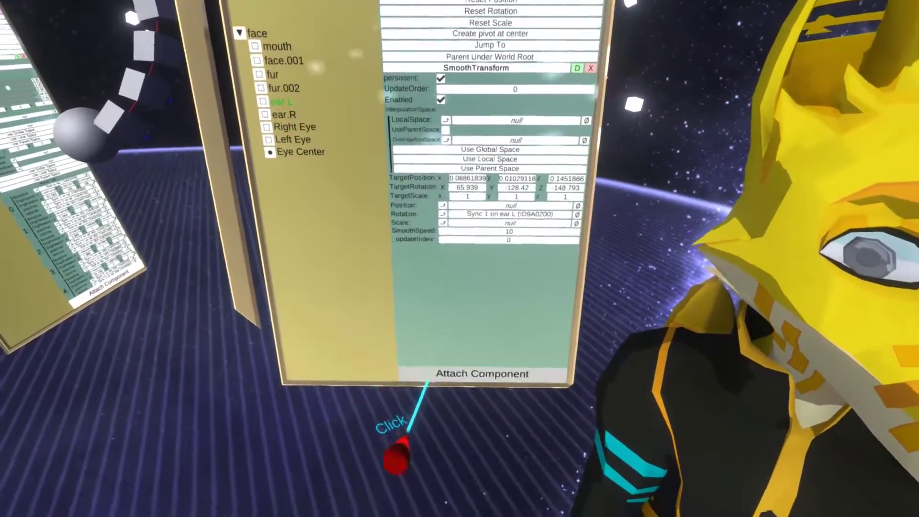
# Attach a DynamicBoneChain component from the Physics category to ear.L and set up its bones from children
pyautogui.click(436, 354)
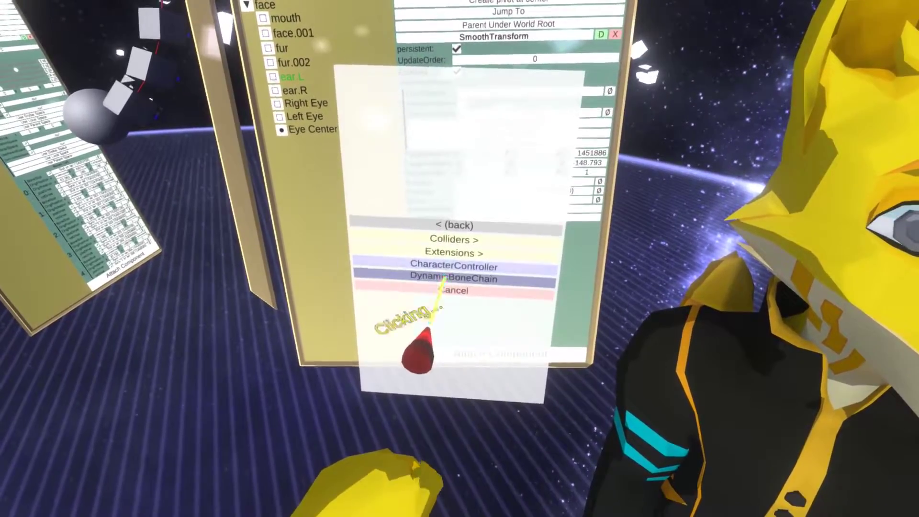
pyautogui.click(446, 277)
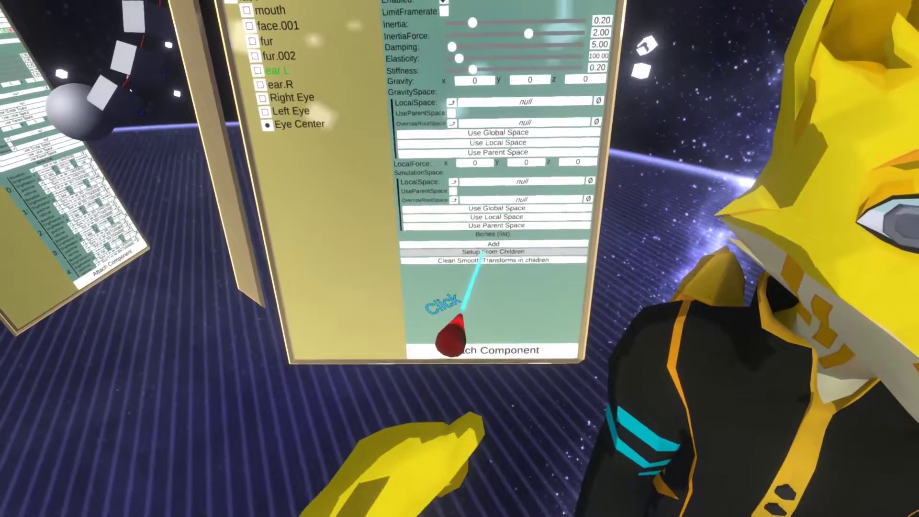
pyautogui.click(480, 248)
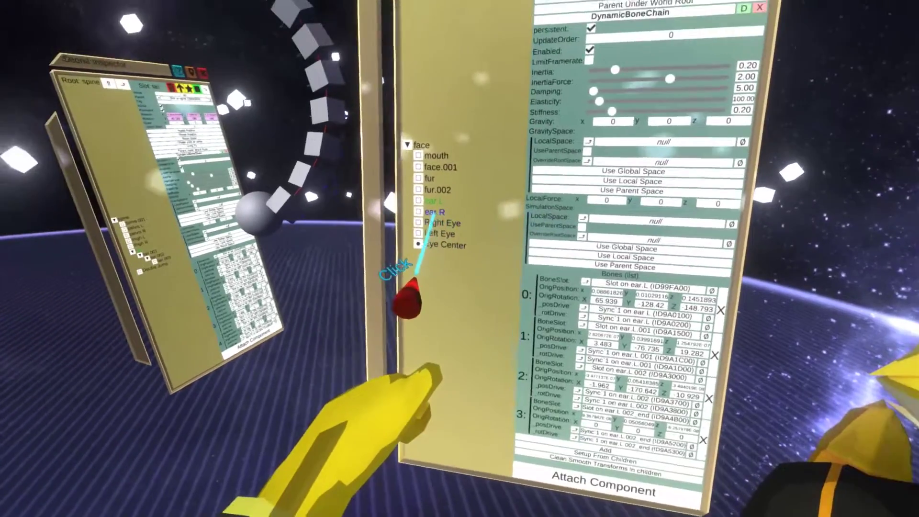
# Attach a DynamicBoneChain component to ear.R and set up its bones from children
pyautogui.click(270, 101)
pyautogui.click(586, 465)
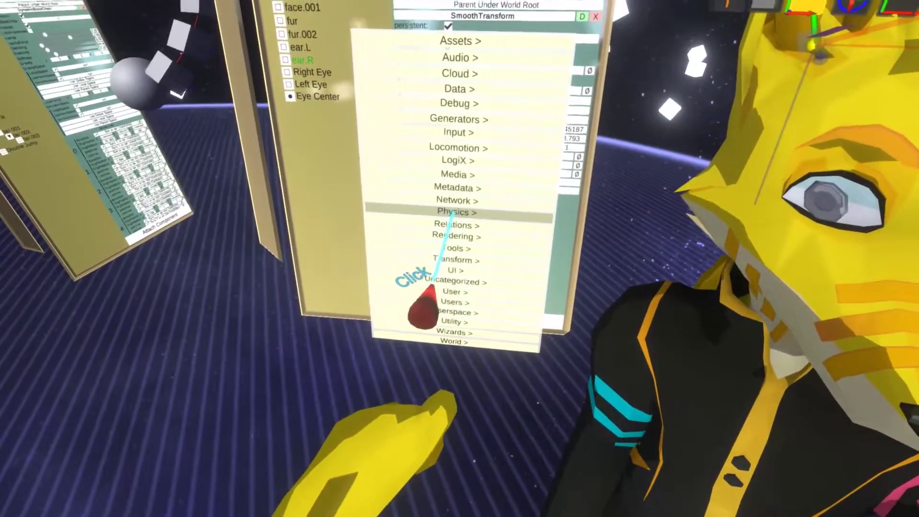
pyautogui.click(358, 362)
pyautogui.click(456, 233)
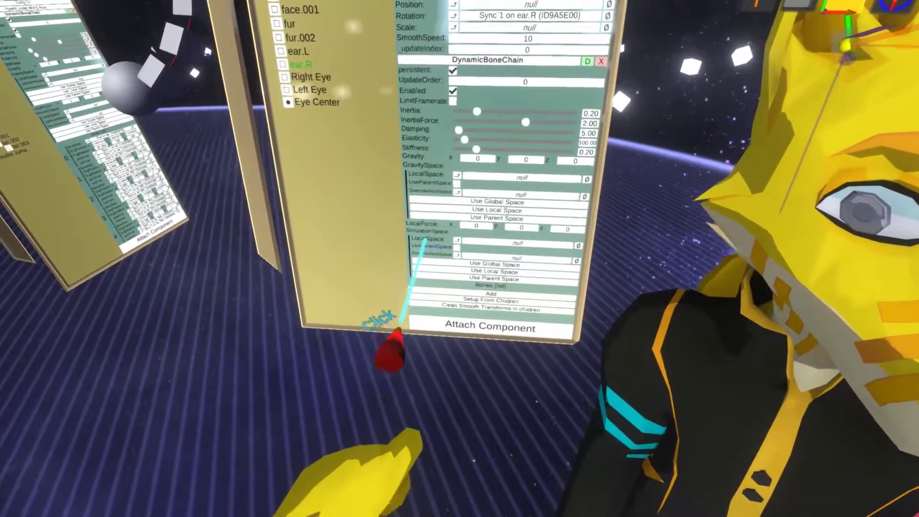
pyautogui.click(493, 301)
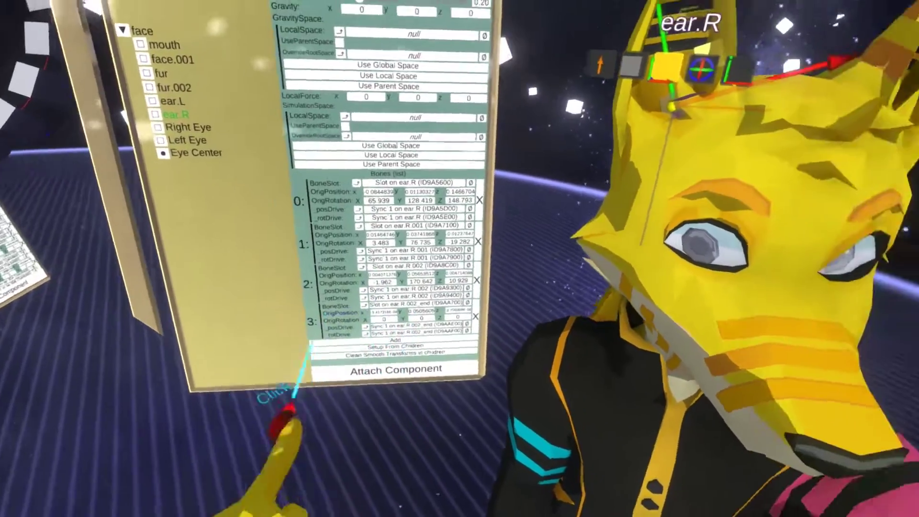
pyautogui.rightClick(400, 362)
pyautogui.click(446, 343)
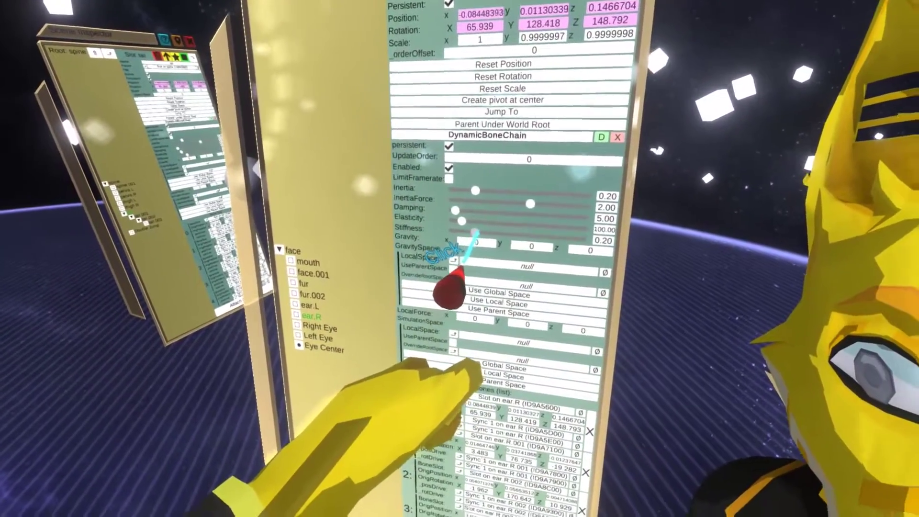
# Tune the ear.R bone chain to stiffness 0.26, elasticity 117.65 and damping 5.19
pyautogui.moveTo(475, 234); pyautogui.dragTo(493, 227)
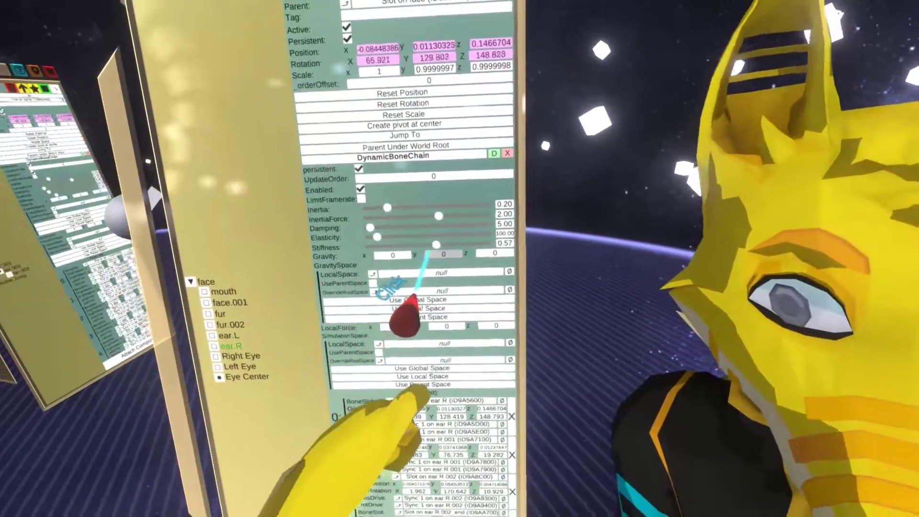
pyautogui.moveTo(436, 245); pyautogui.dragTo(400, 246)
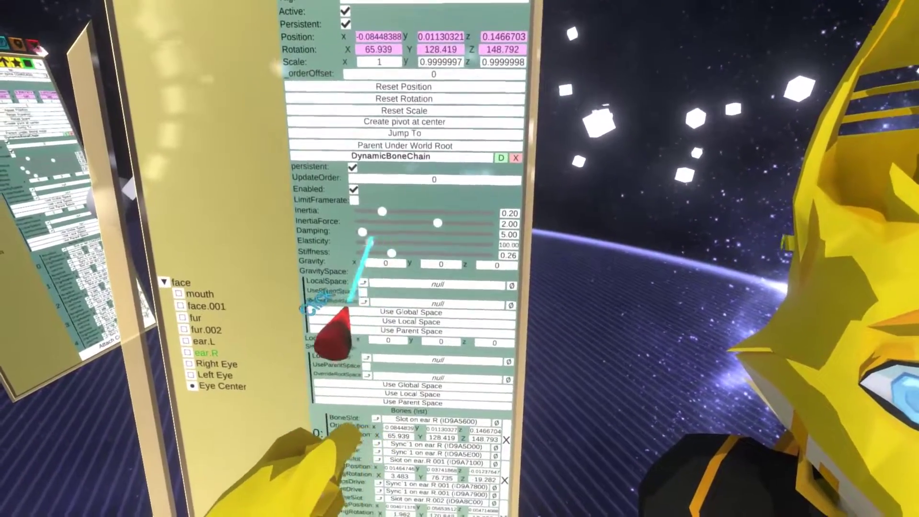
pyautogui.moveTo(370, 243); pyautogui.dragTo(423, 245)
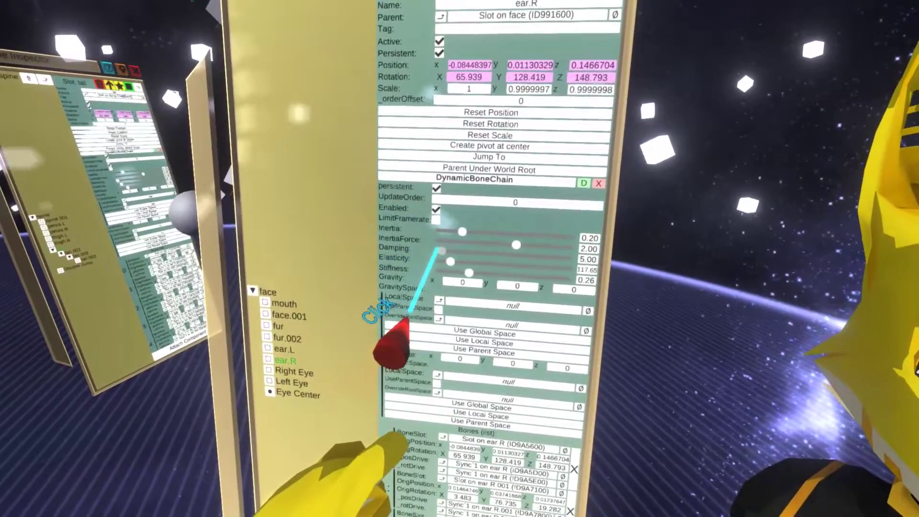
pyautogui.moveTo(441, 250); pyautogui.dragTo(449, 240)
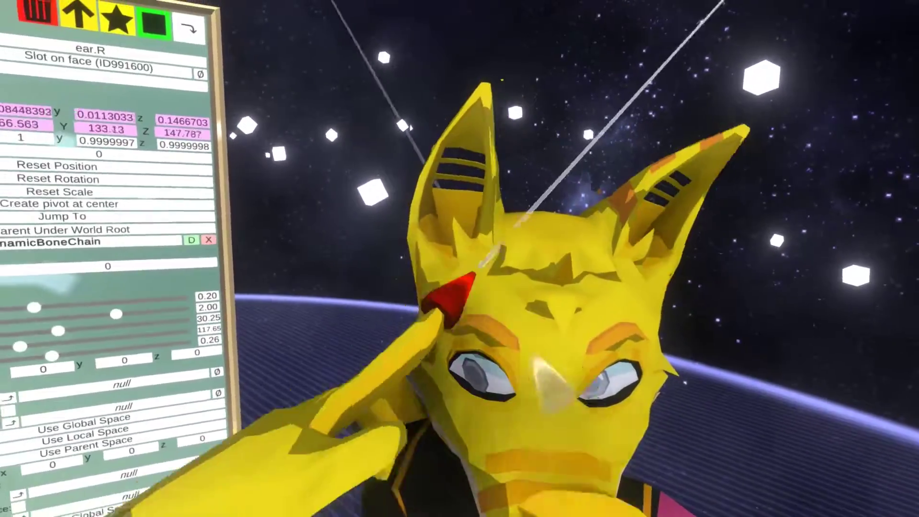
pyautogui.moveTo(409, 266); pyautogui.dragTo(395, 265)
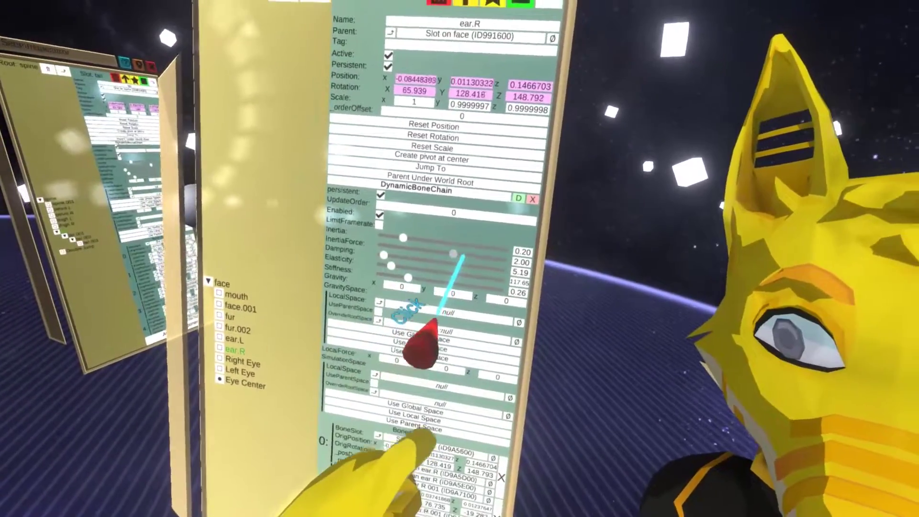
# Try extreme inertia force values of 10, 50 and -50 on the ear.R bone chain
pyautogui.moveTo(437, 262); pyautogui.dragTo(472, 246)
pyautogui.click(466, 231)
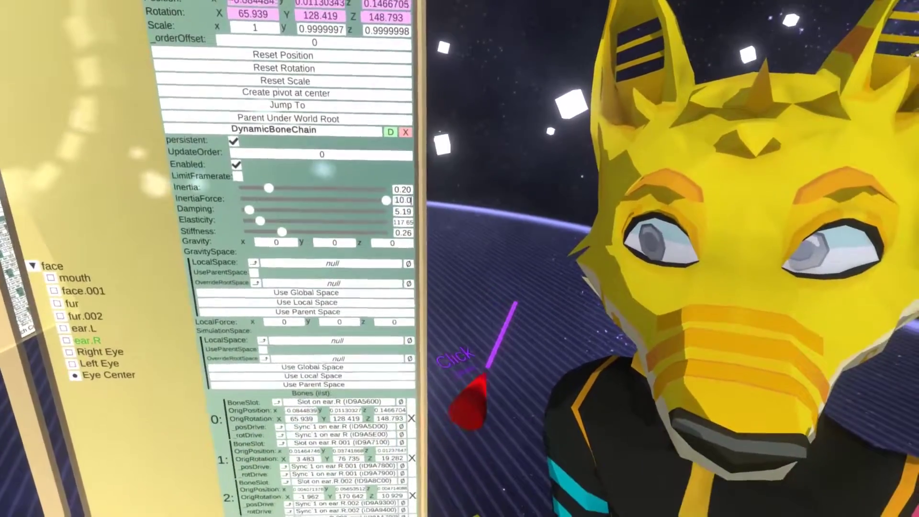
pyautogui.write('50')
pyautogui.press('Return')
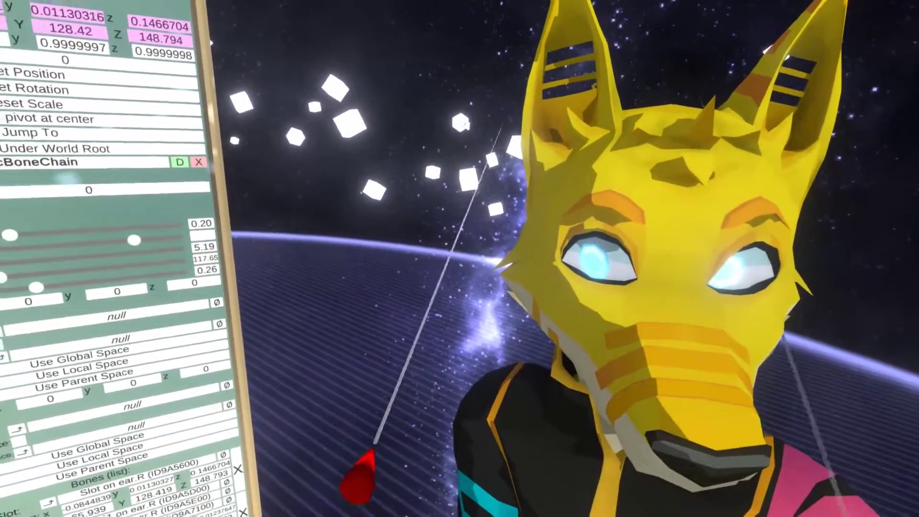
pyautogui.write('-50.00')
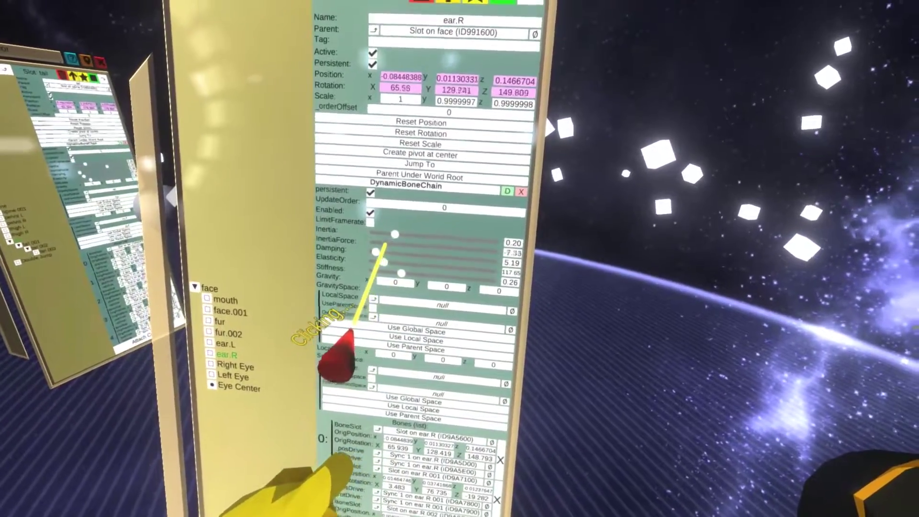
# Set the ear.R bone chain's inertia force to 0.00 and its inertia to about 0.55
pyautogui.moveTo(385, 244); pyautogui.dragTo(399, 249)
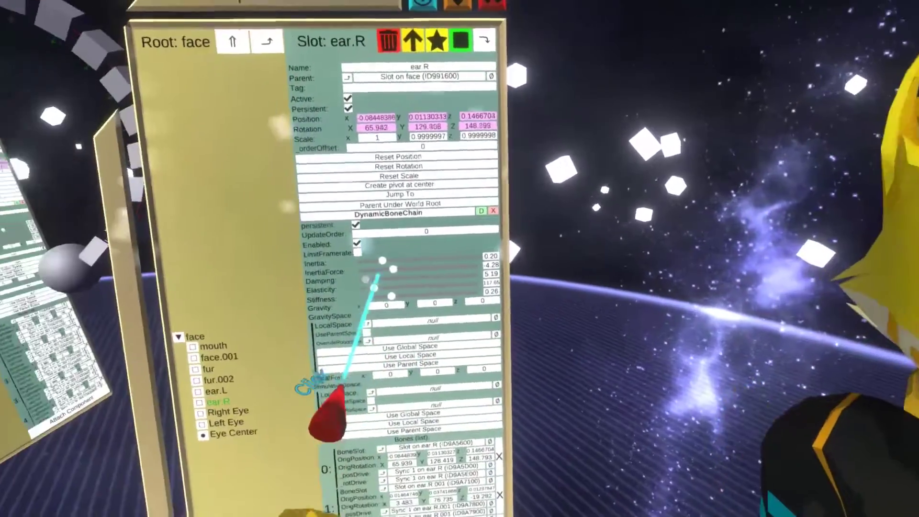
pyautogui.moveTo(384, 272); pyautogui.dragTo(426, 292)
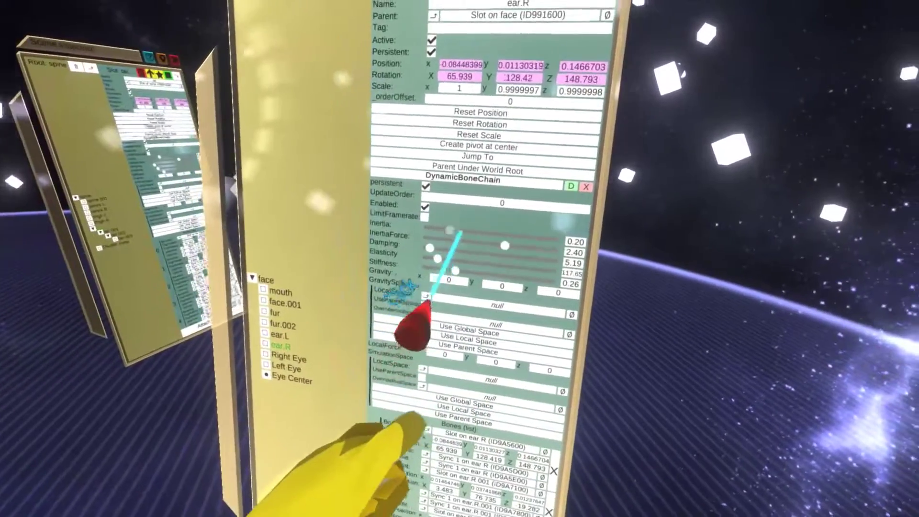
pyautogui.moveTo(453, 229); pyautogui.dragTo(468, 240)
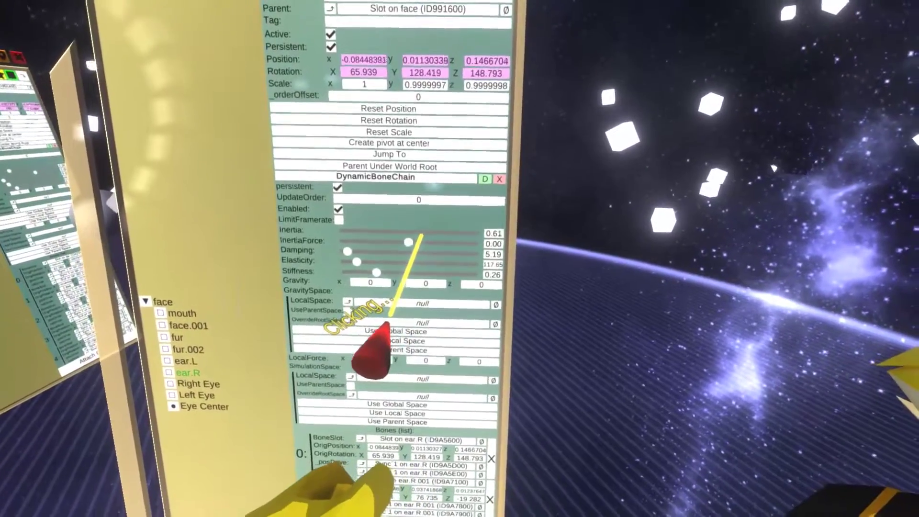
pyautogui.moveTo(422, 235); pyautogui.dragTo(414, 233)
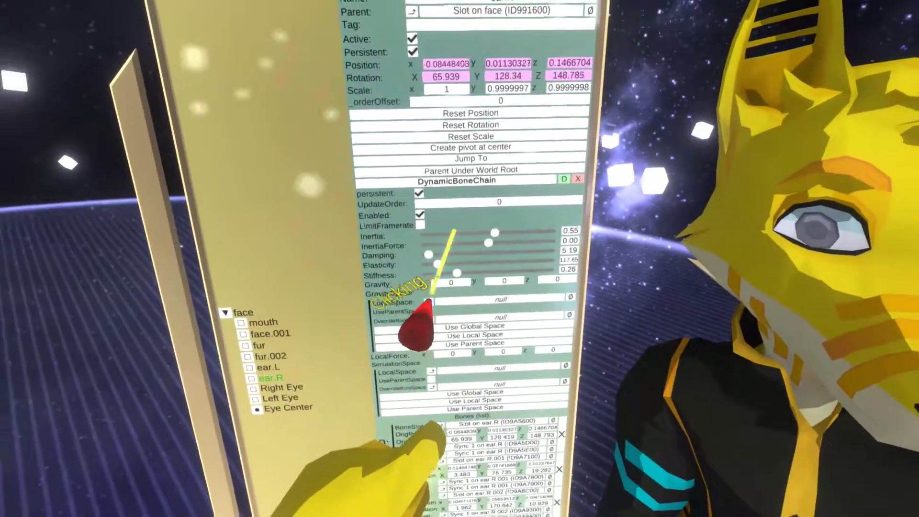
pyautogui.click(458, 240)
pyautogui.moveTo(459, 240); pyautogui.dragTo(435, 242)
pyautogui.moveTo(433, 243); pyautogui.dragTo(438, 243)
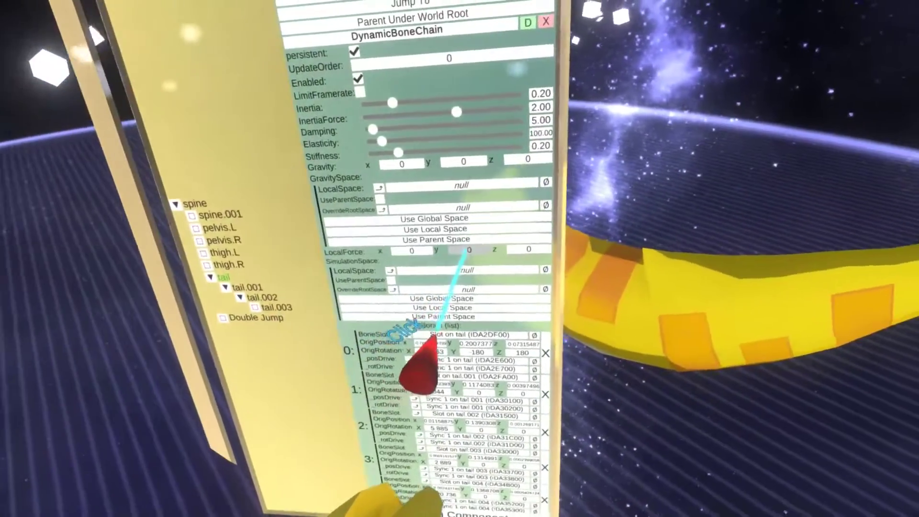
# Set the Y component of the tail bone chain's local force to -9
pyautogui.click(466, 250)
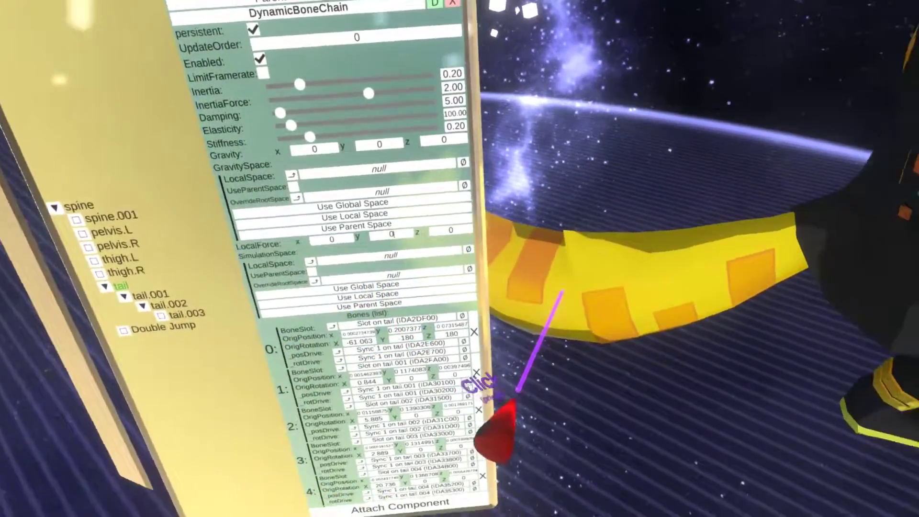
pyautogui.write('-9')
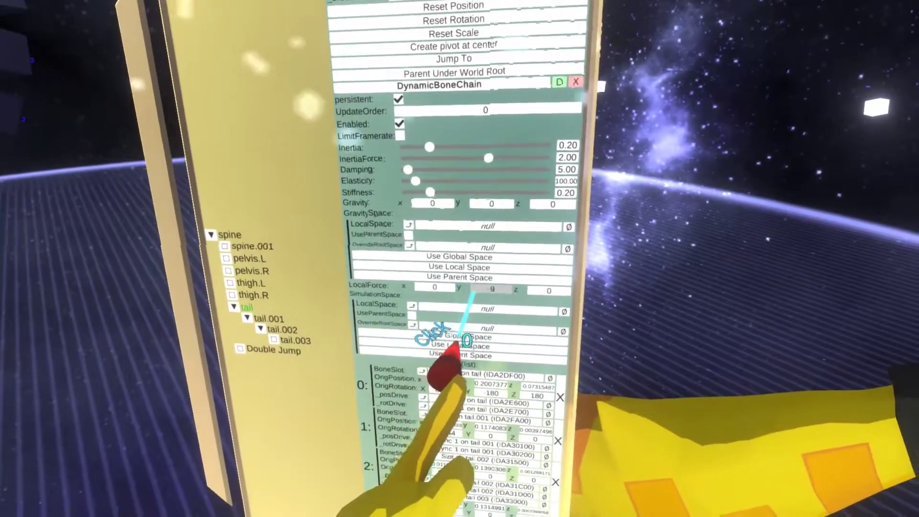
pyautogui.click(413, 355)
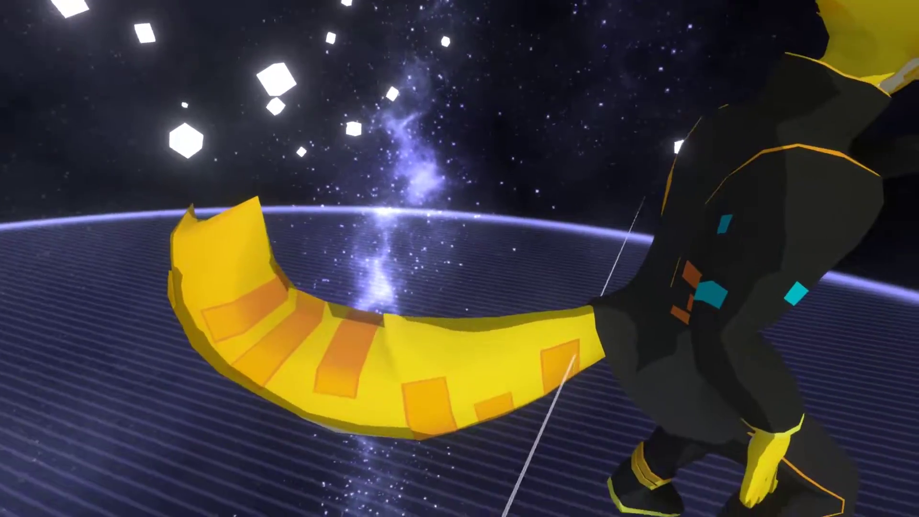
# Open a new inspector on the tail.002 bone, raise its root to tail and select the tail slot
pyautogui.click(425, 371)
pyautogui.rightClick(400, 338)
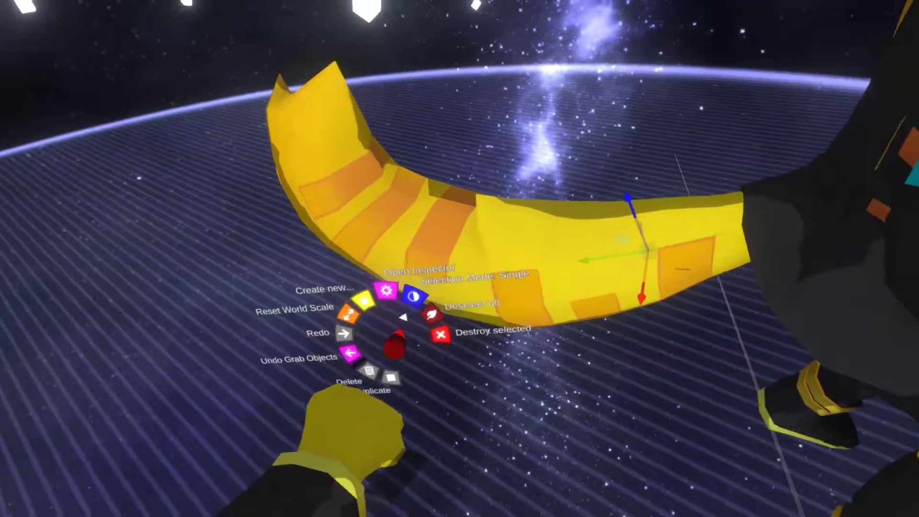
pyautogui.click(386, 292)
pyautogui.click(419, 109)
pyautogui.click(420, 111)
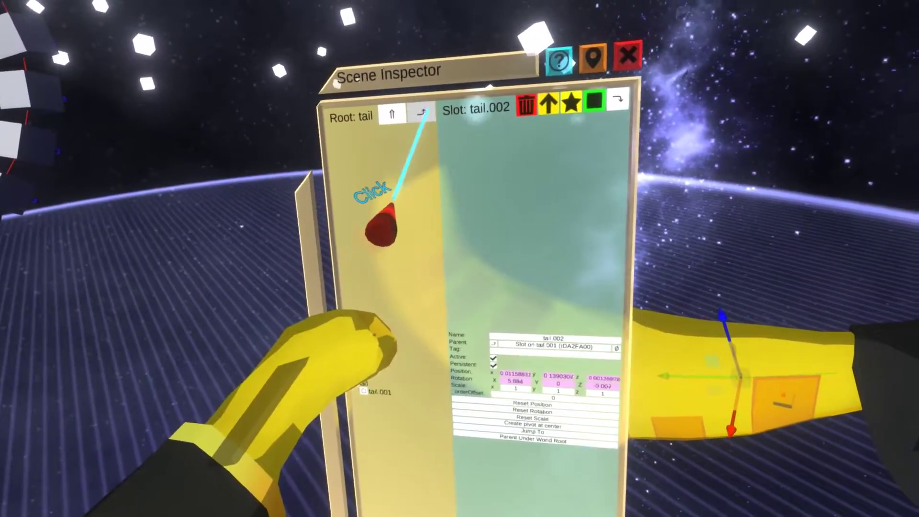
pyautogui.click(366, 356)
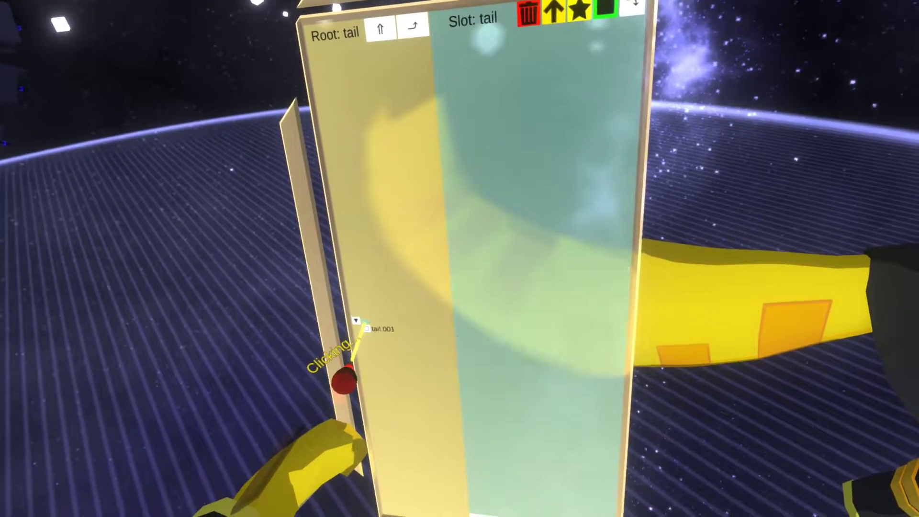
# Try -180 for the Y component of the first bone's original rotation in the tail's bone chain
pyautogui.moveTo(417, 331); pyautogui.dragTo(417, 316)
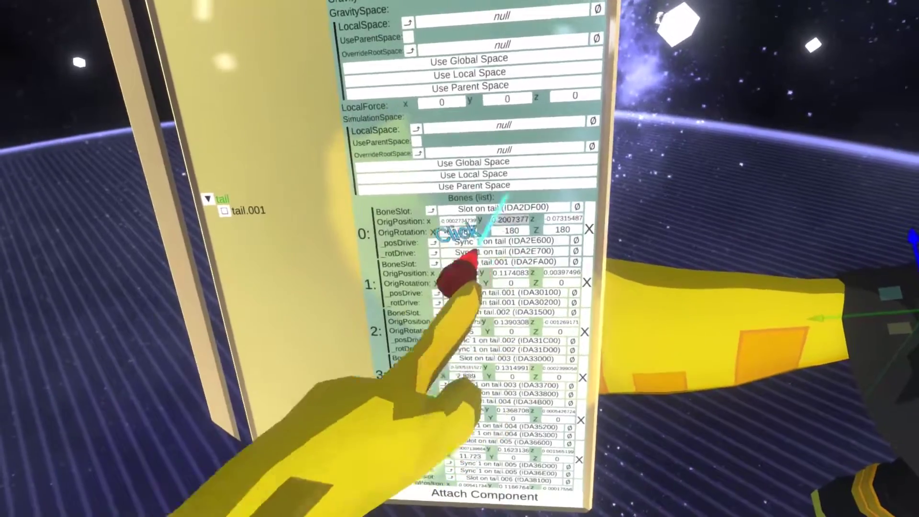
pyautogui.scroll(-5, 424, 289)
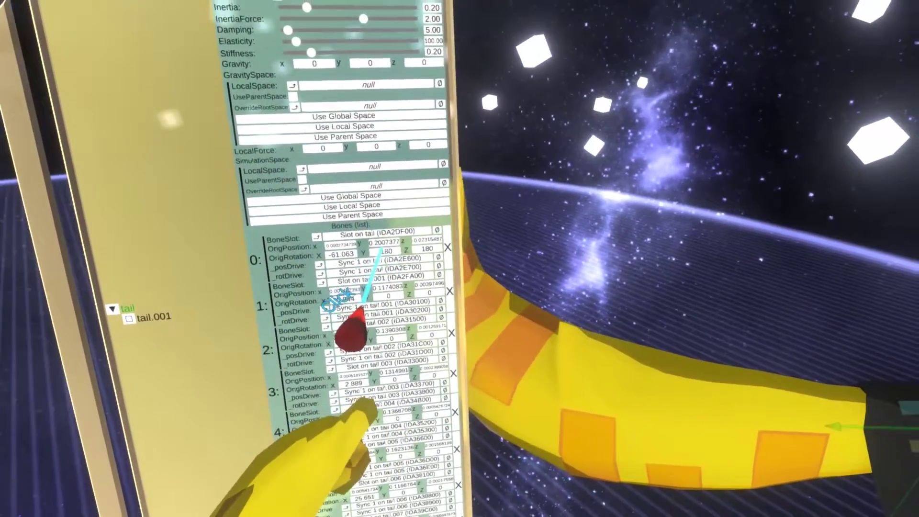
pyautogui.click(402, 234)
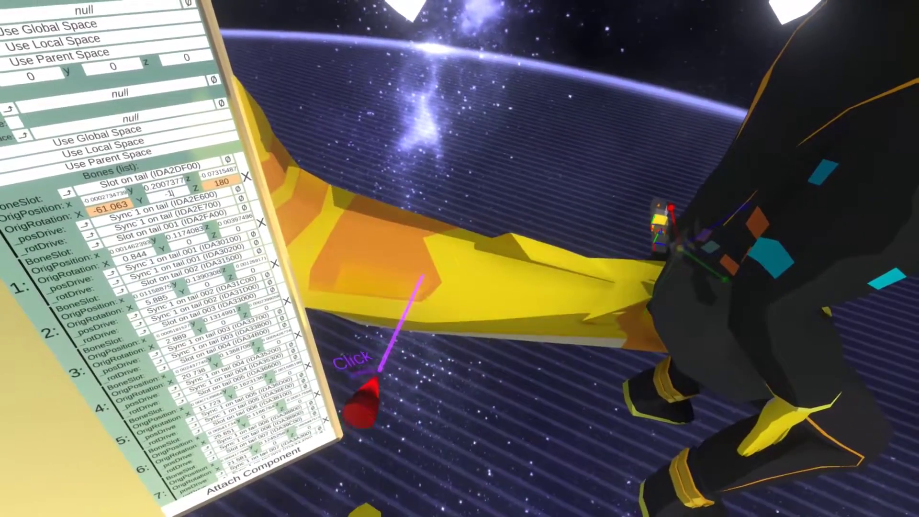
pyautogui.write('80')
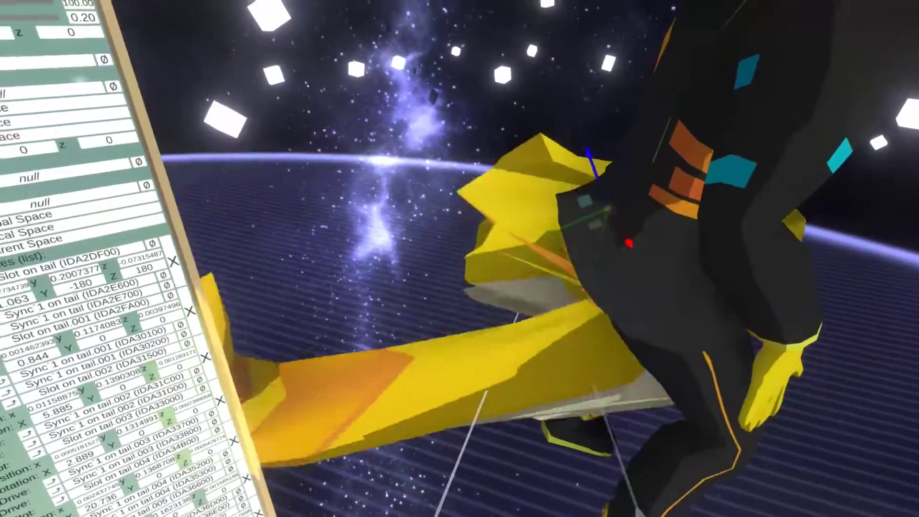
# Undo the most recent object grabs made around the avatar's tail
pyautogui.write('t')
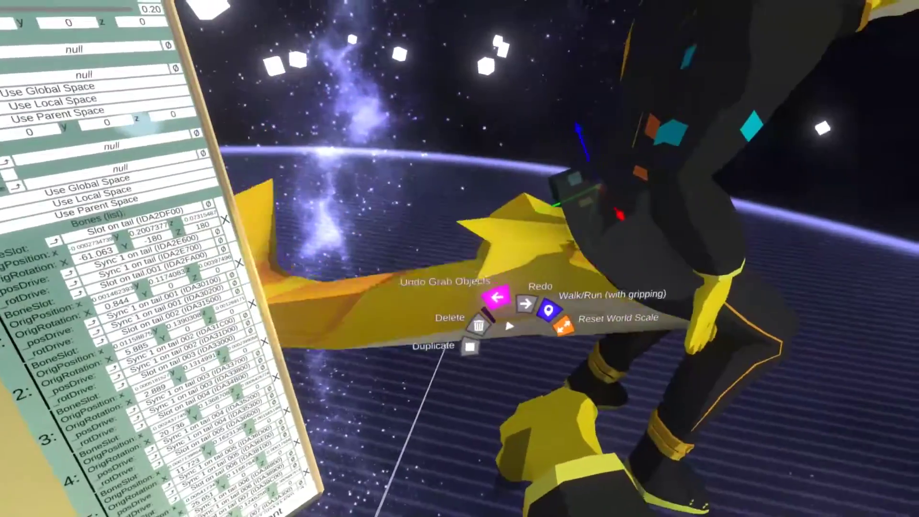
pyautogui.click(496, 298)
pyautogui.click(496, 297)
pyautogui.click(538, 352)
pyautogui.press('t')
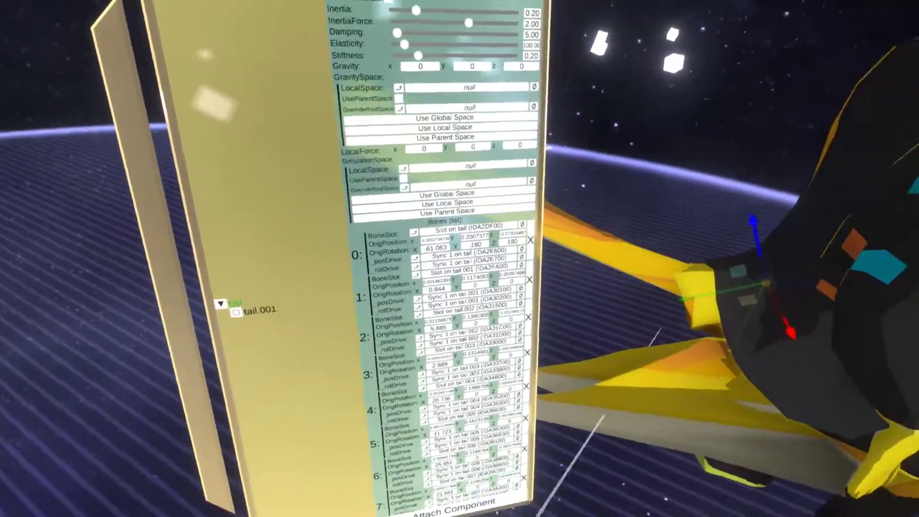
pyautogui.press('t')
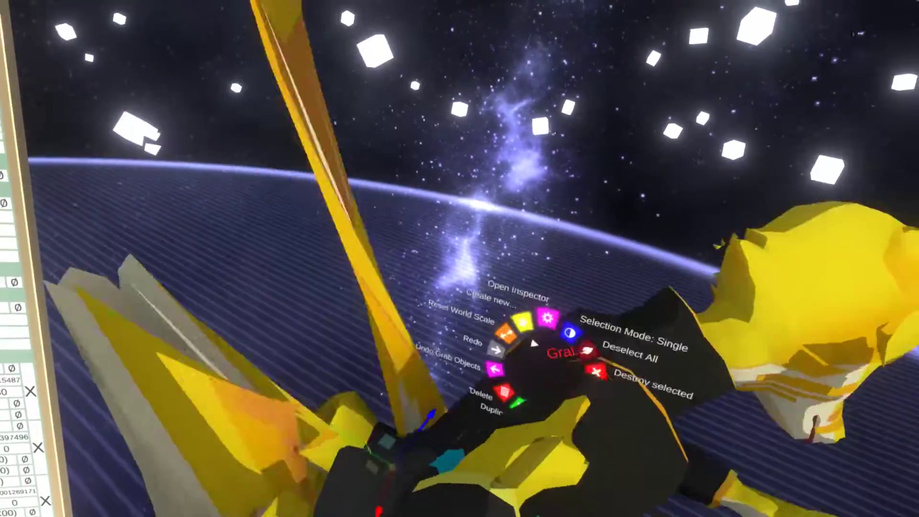